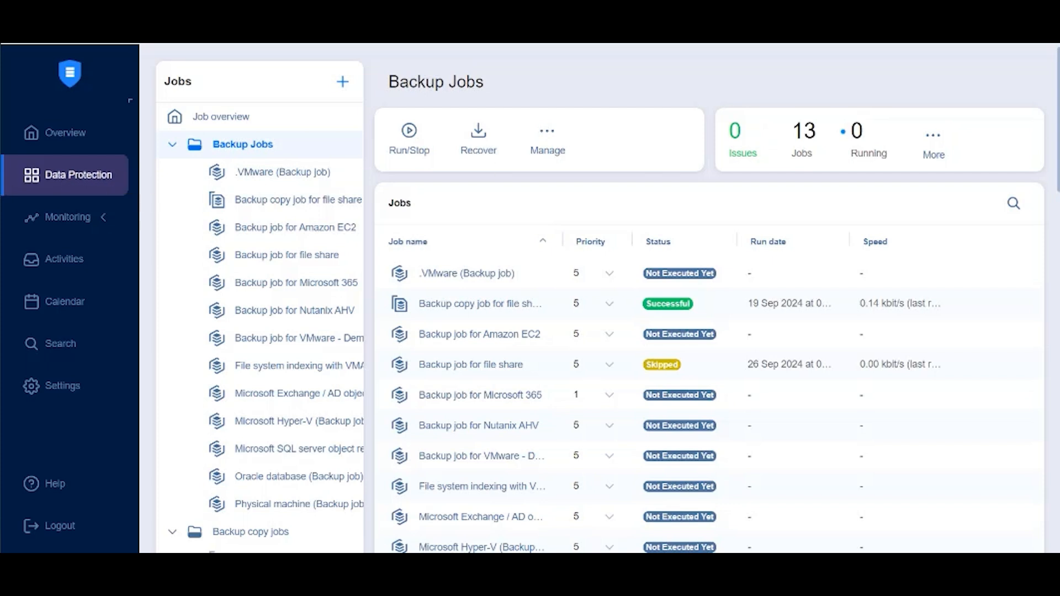
Start a new backup job for file share and select Share - CIFS as a source
click(343, 84)
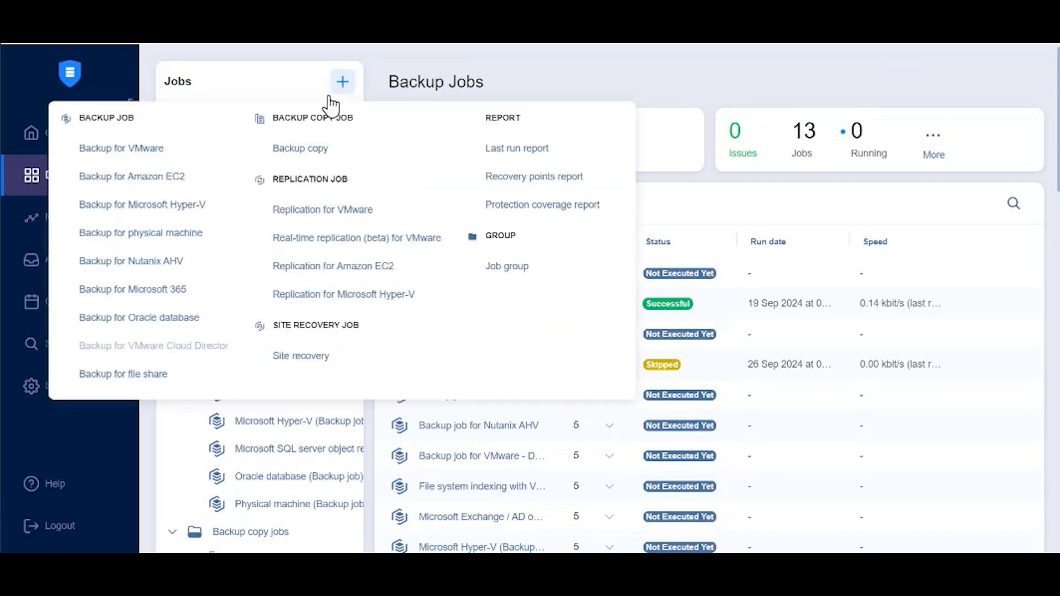
click(131, 380)
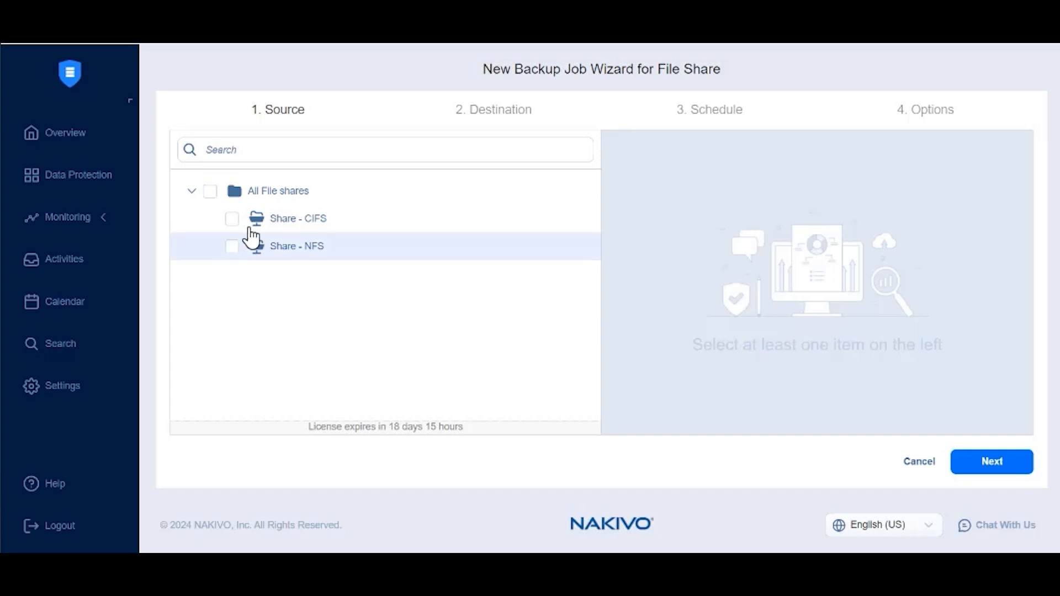
click(232, 220)
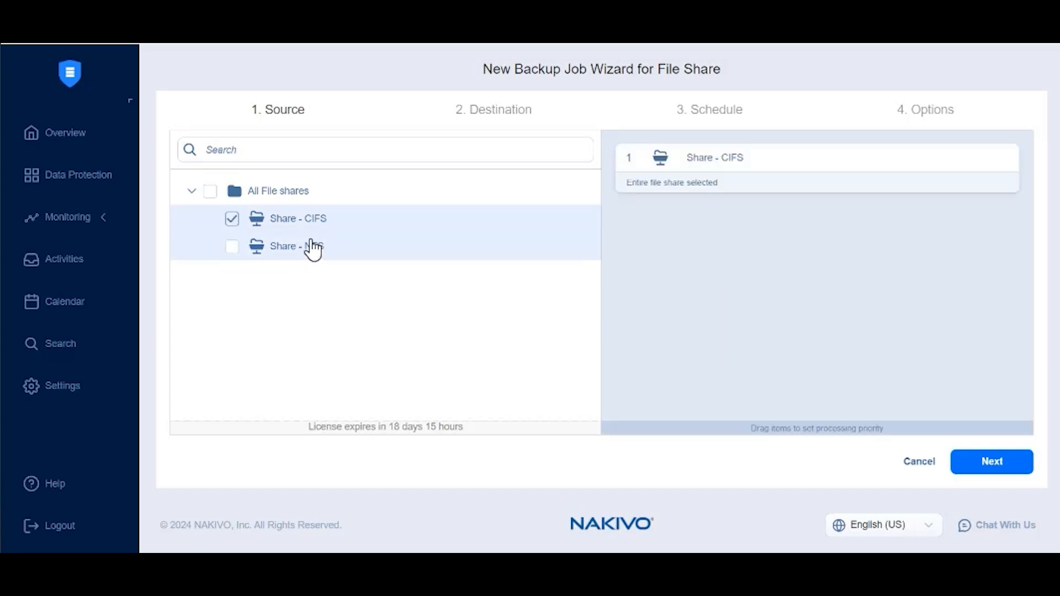
Try to restrict the Share - CIFS source to subfolder-demo1 inside the test-demo folder
click(987, 158)
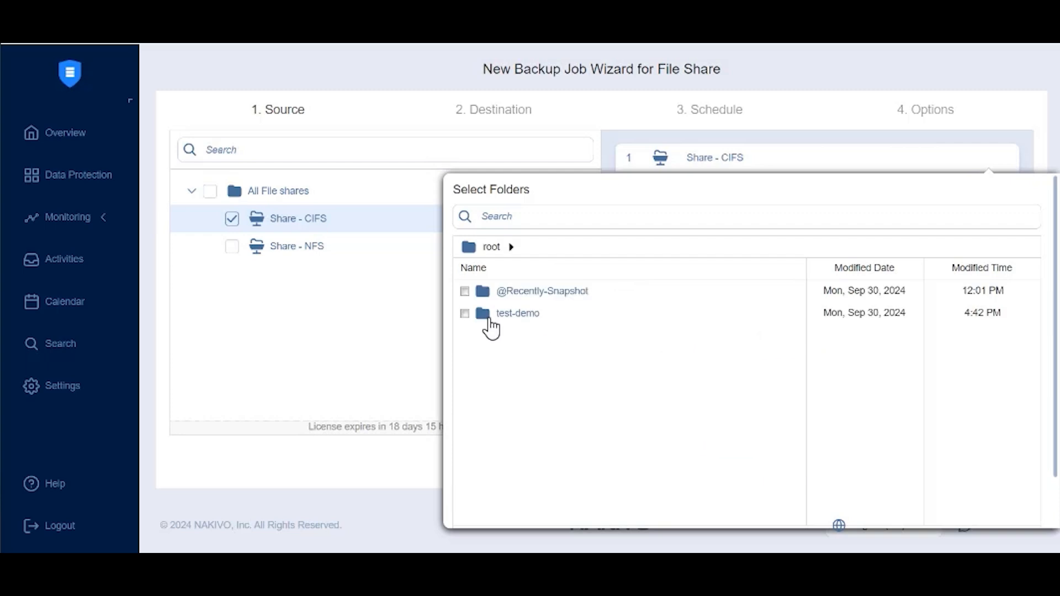
click(518, 313)
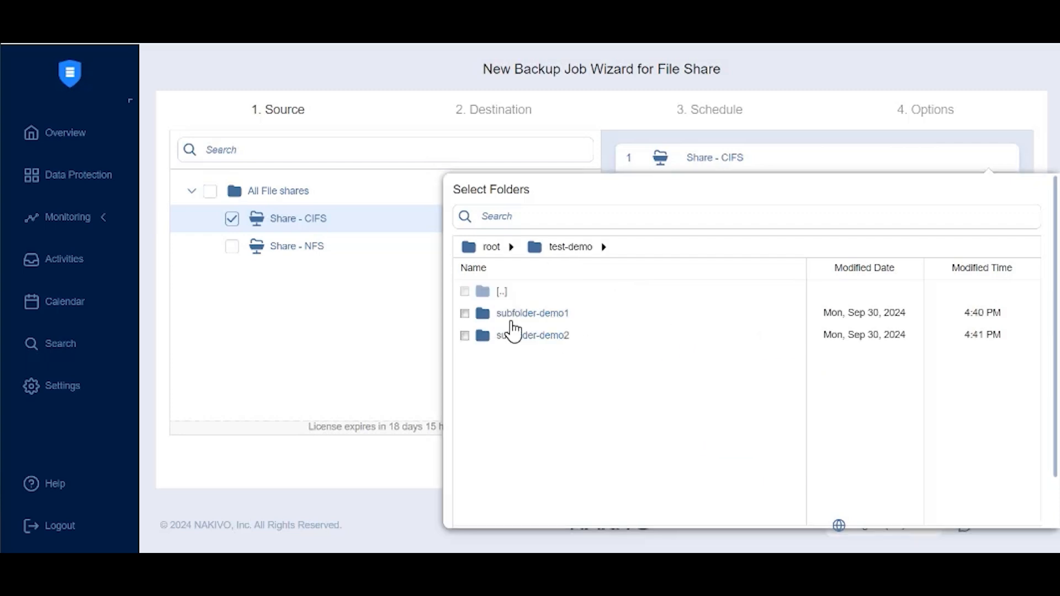
click(464, 313)
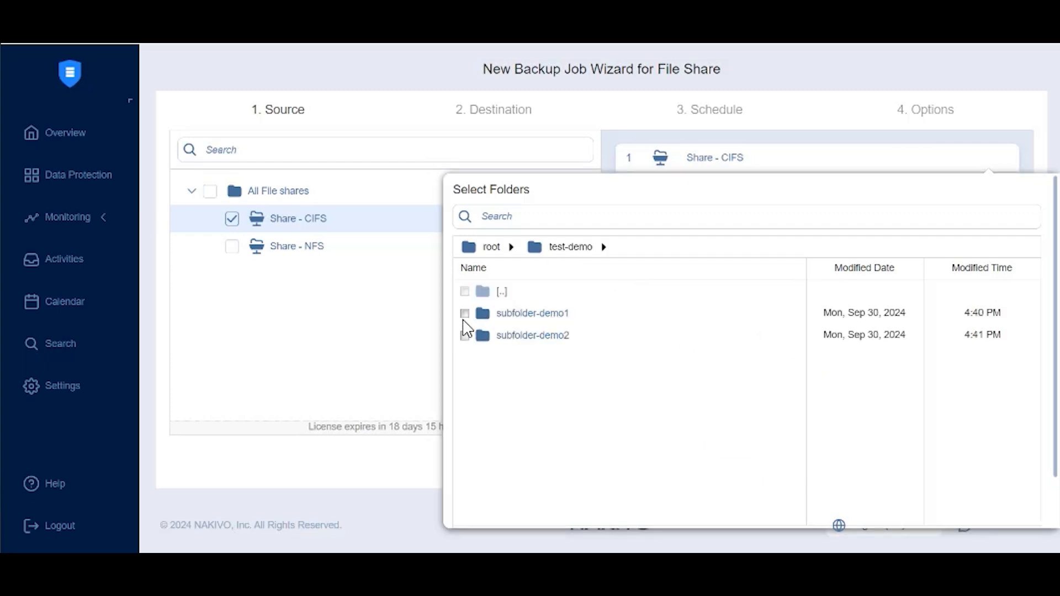
click(312, 343)
Add Share - NFS to the job's sources and set Amazon Repo as the backup destination
click(235, 248)
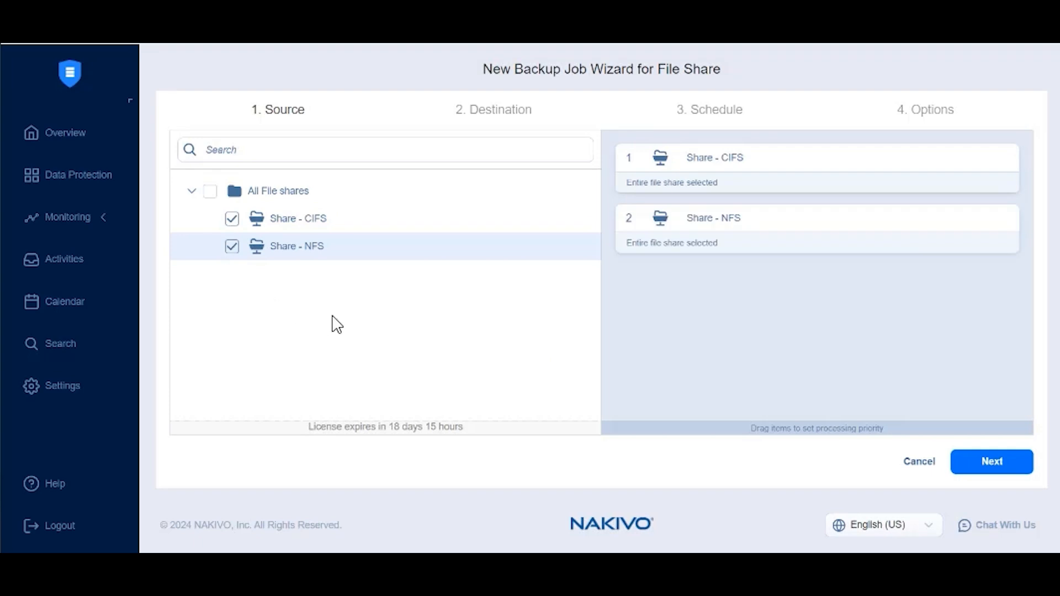
click(991, 462)
click(297, 164)
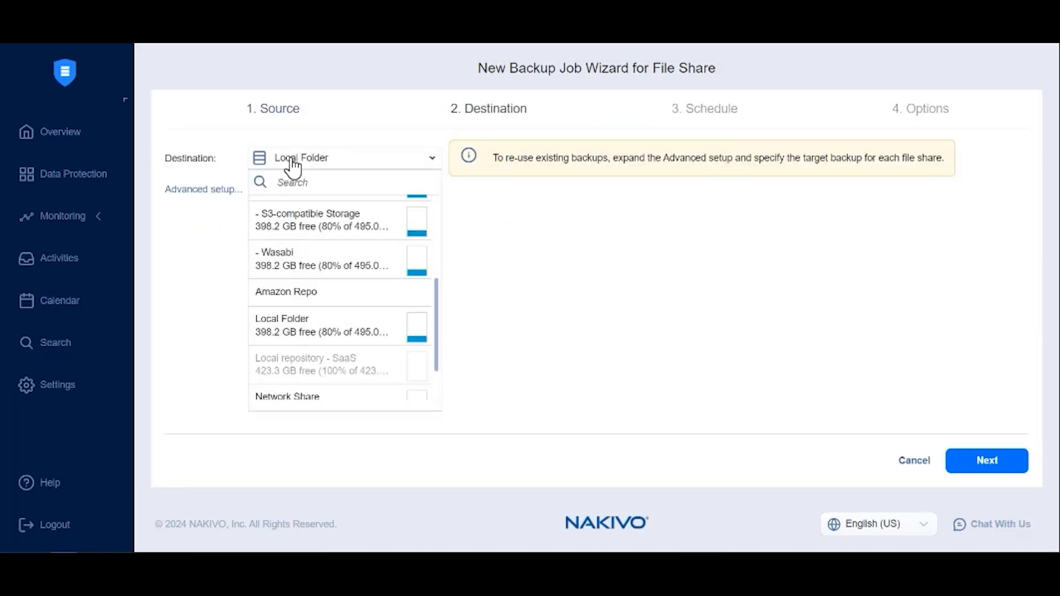
scroll(390, 286, down, 1)
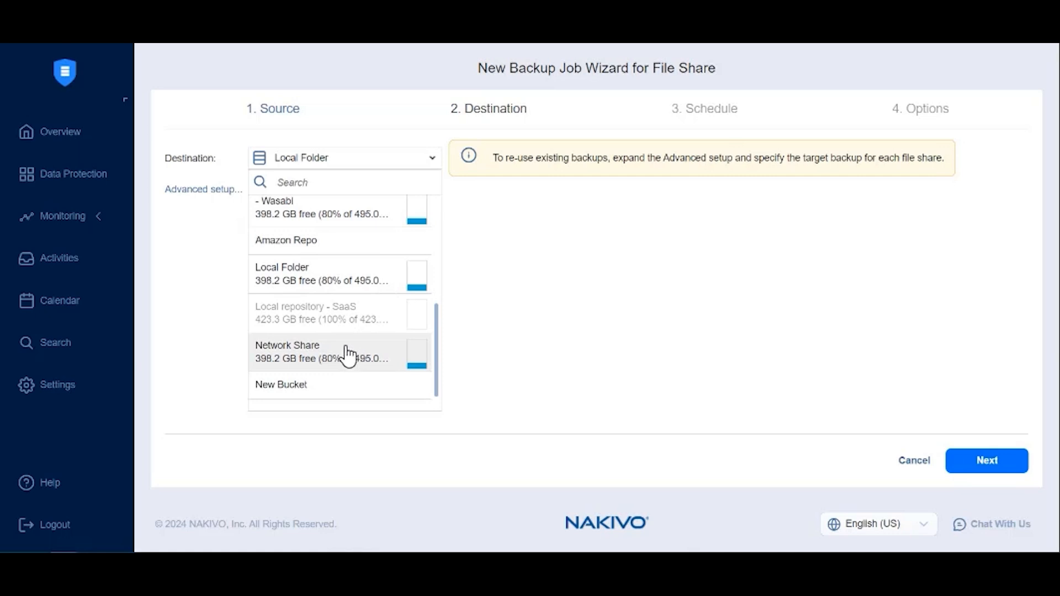
click(301, 243)
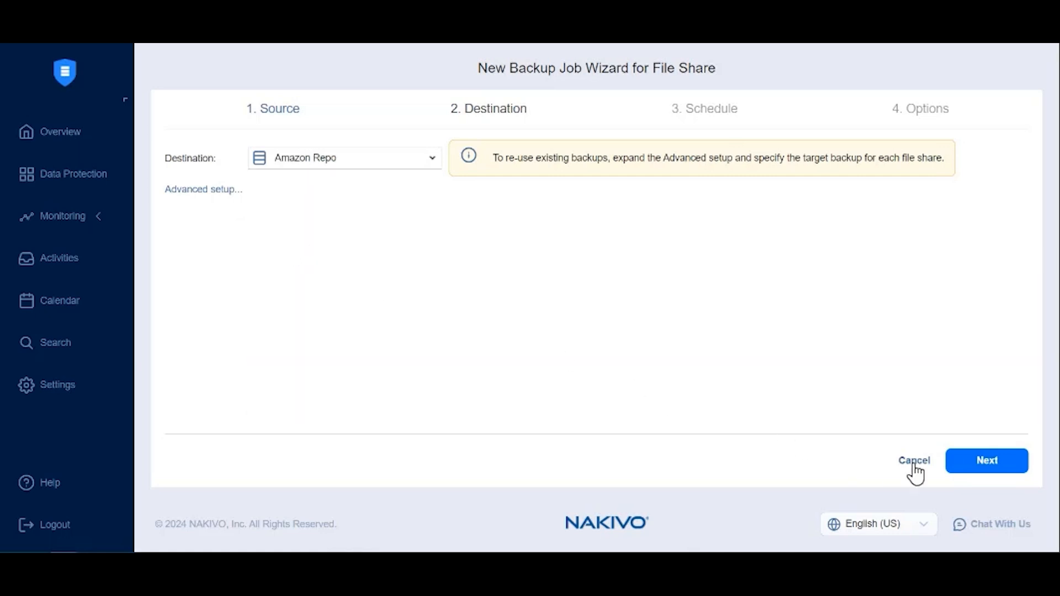
click(983, 463)
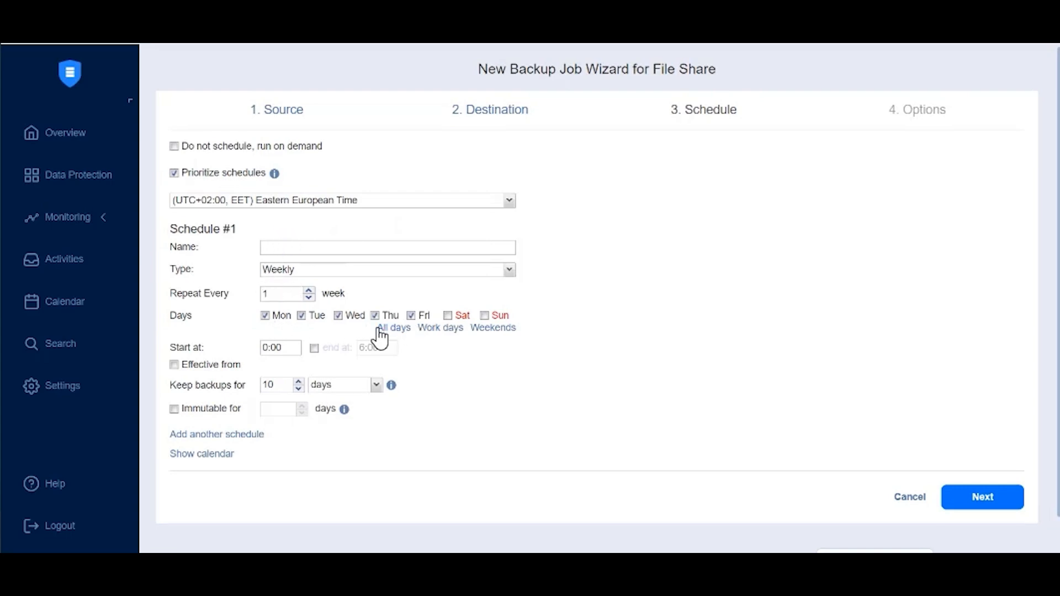
Set the weekly backup schedule to start at 21:00
double_click(265, 342)
text(21)
Keep backups for 14 days, make them immutable for 14 days, and proceed to the job options
click(298, 381)
click(299, 381)
double_click(299, 382)
click(218, 409)
click(279, 411)
text(14)
click(946, 499)
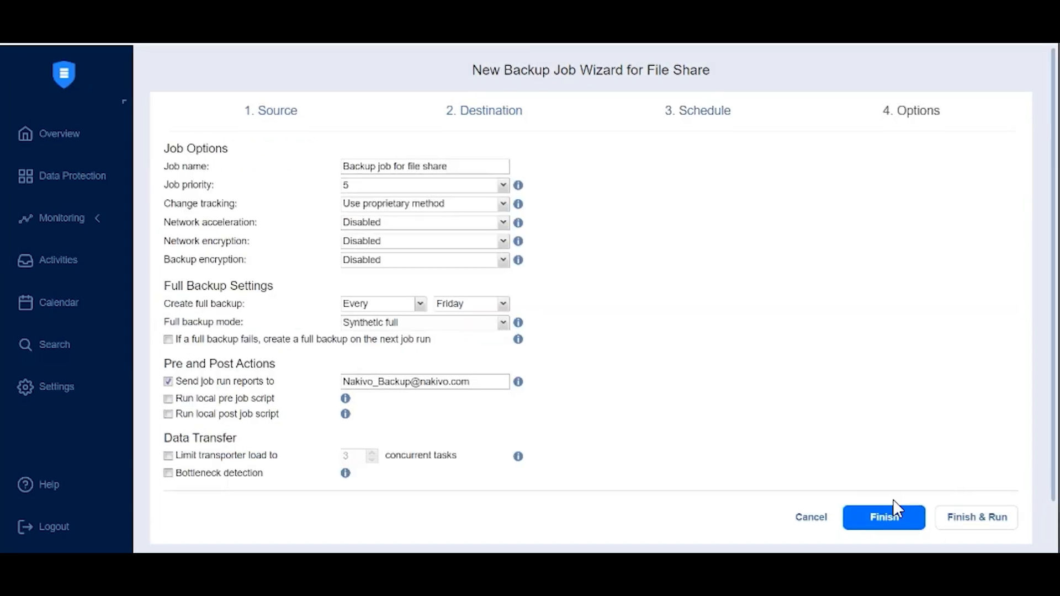
Rename the job as "Backup job for file share to Amazon S3"
click(479, 163)
text(to Amazon S3)
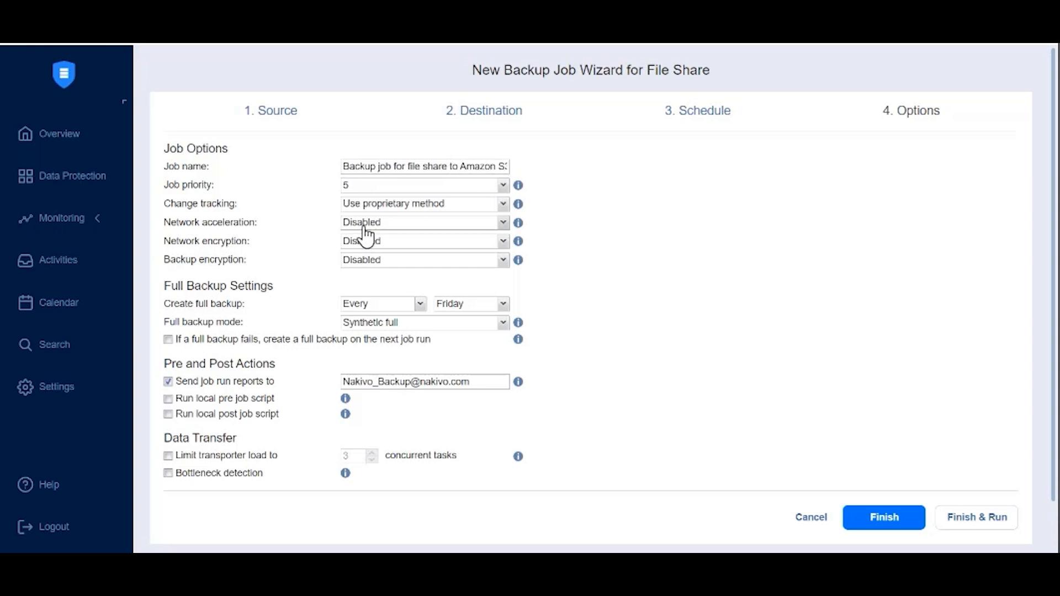
Enable network acceleration, network encryption and backup encryption in the job options
click(359, 226)
click(358, 253)
click(359, 241)
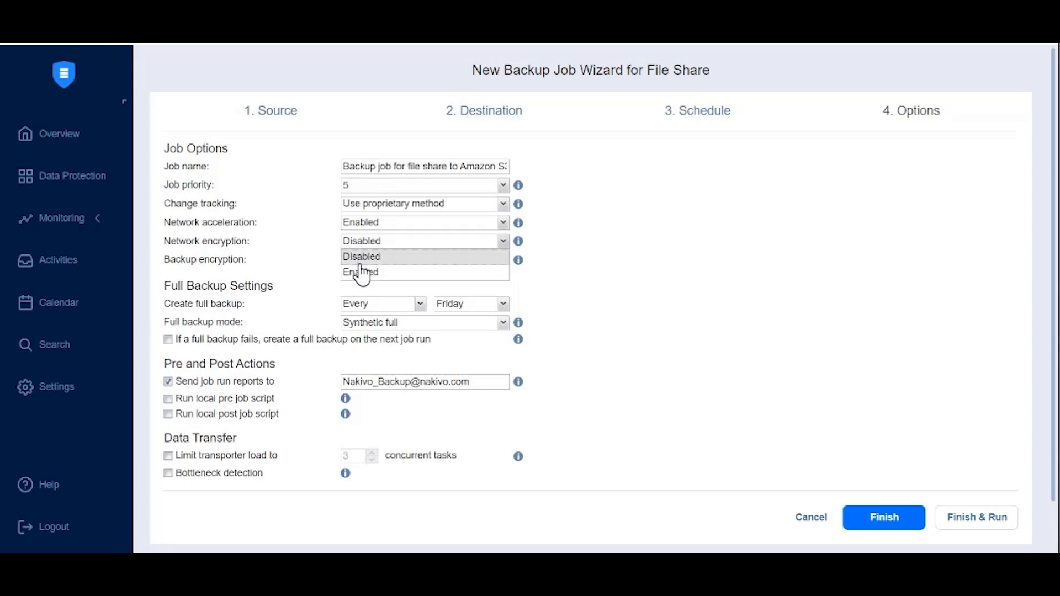
click(362, 272)
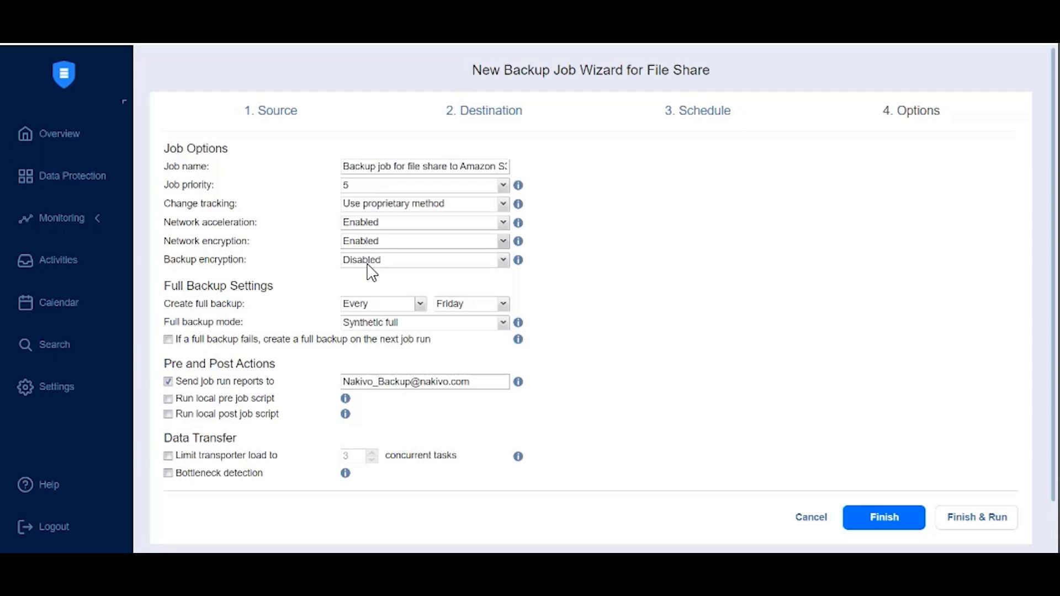
click(368, 264)
click(365, 289)
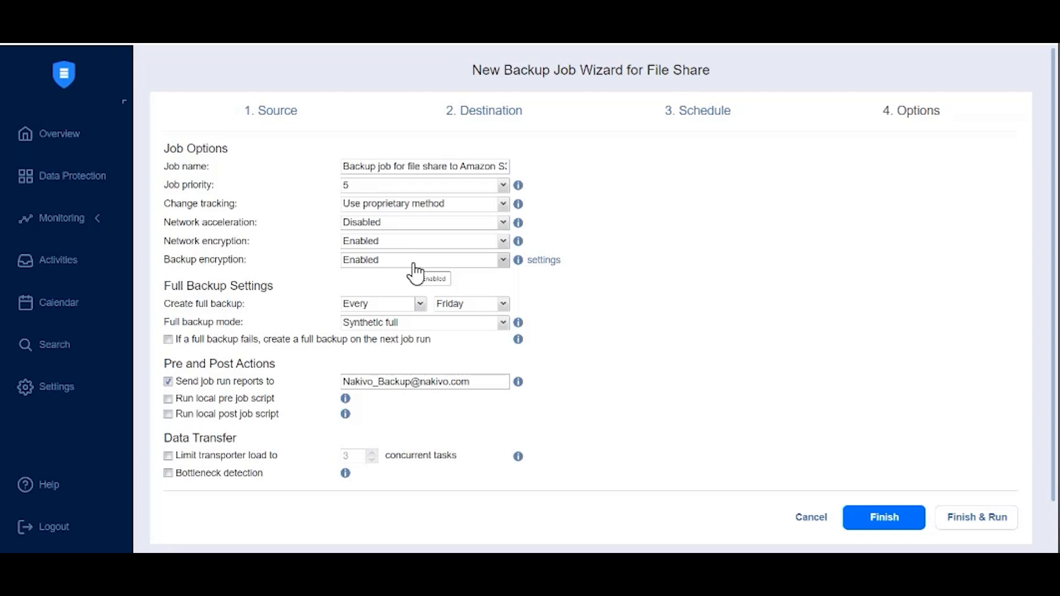
Assign the first saved password to the backup encryption and apply it
click(545, 262)
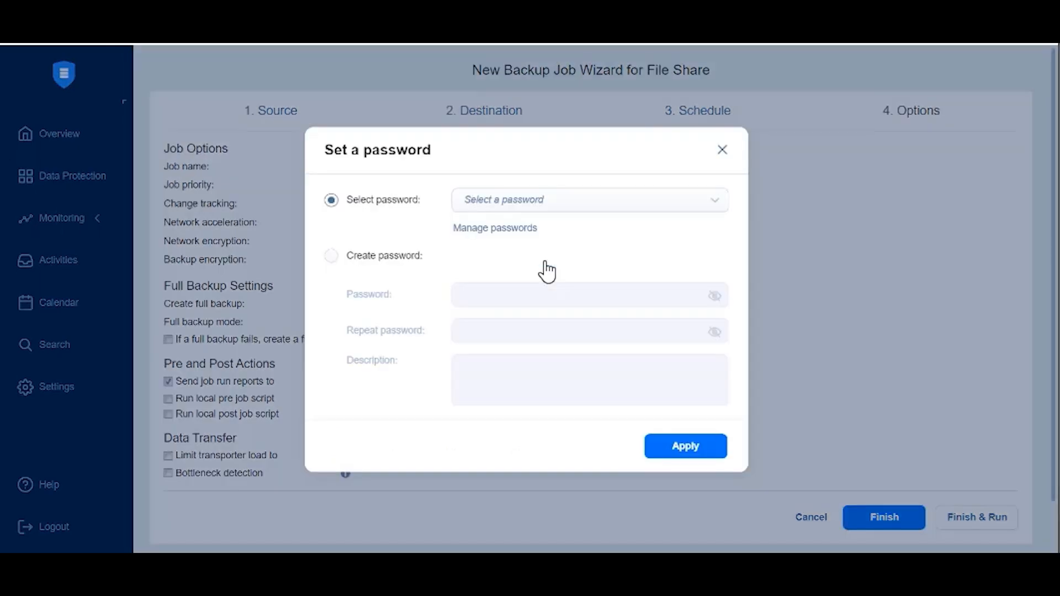
click(406, 264)
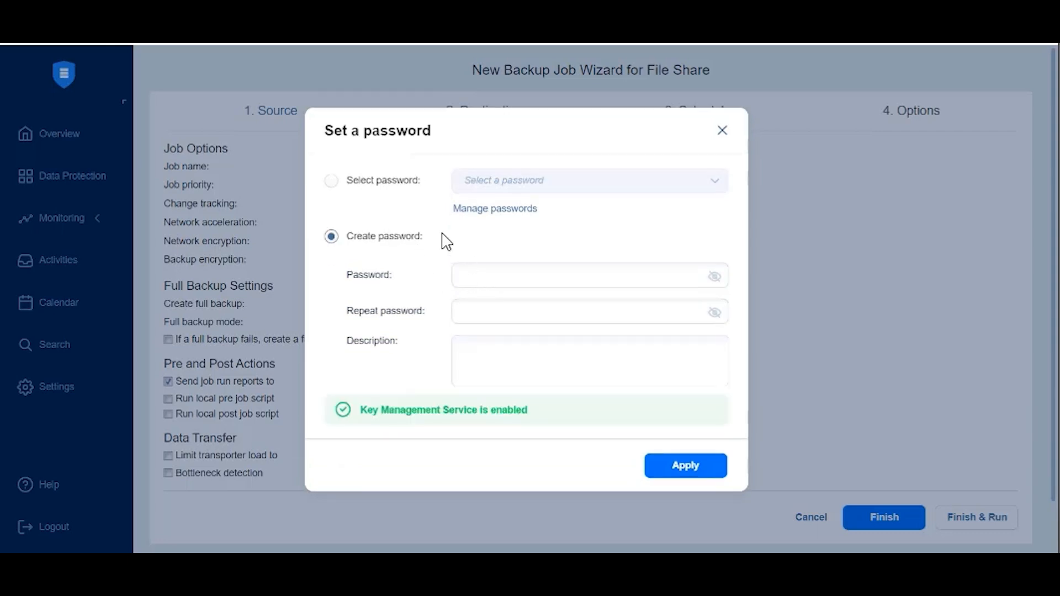
click(394, 184)
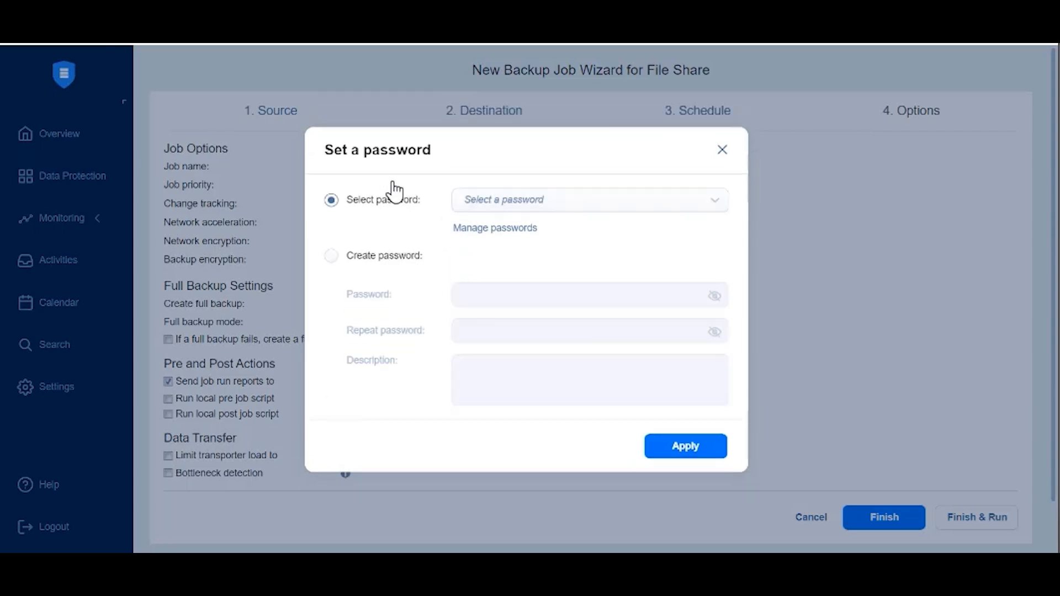
click(521, 205)
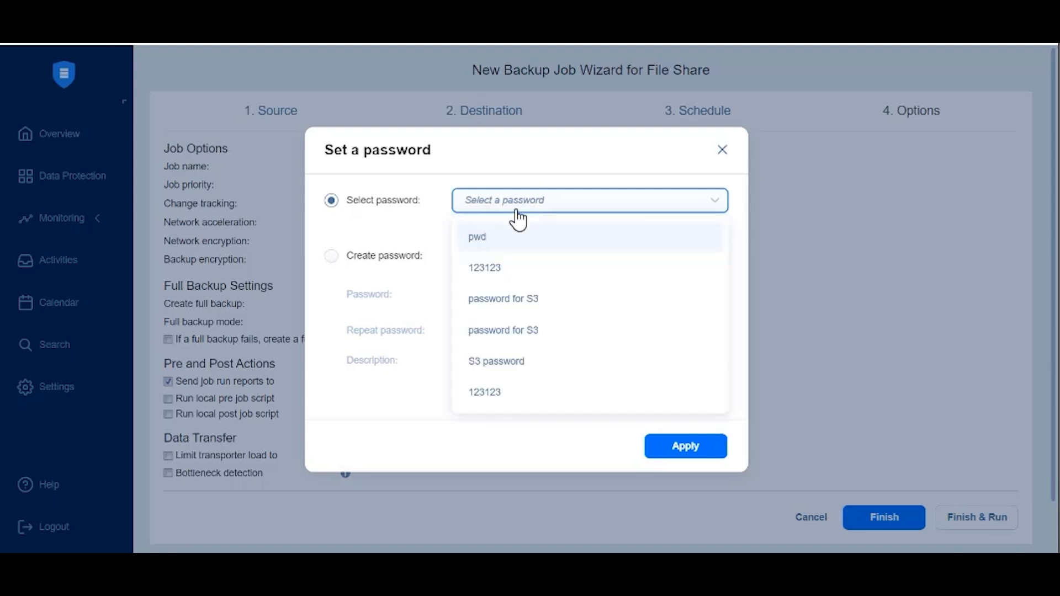
click(494, 245)
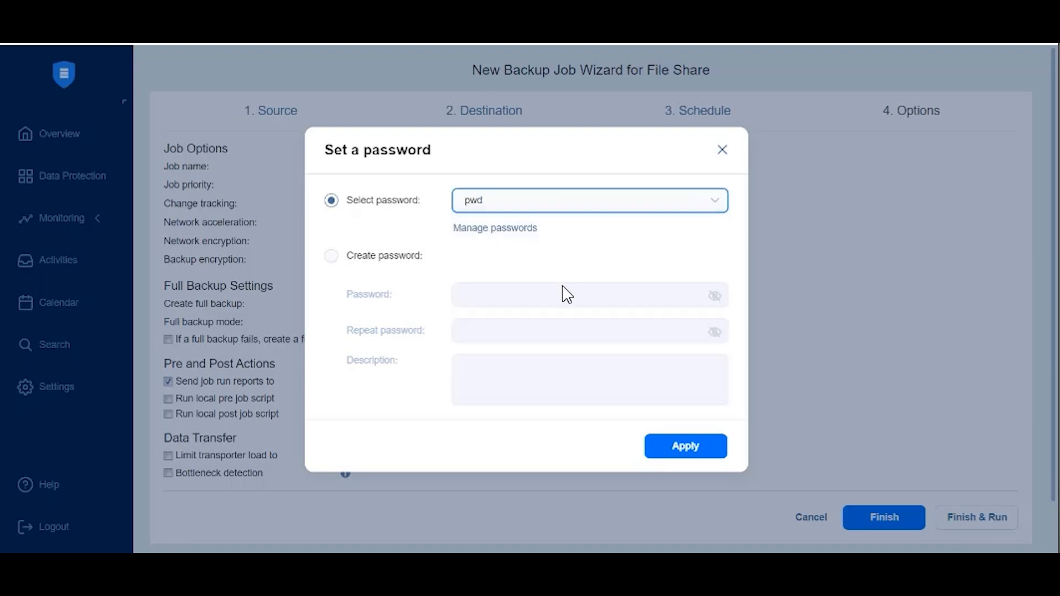
click(684, 452)
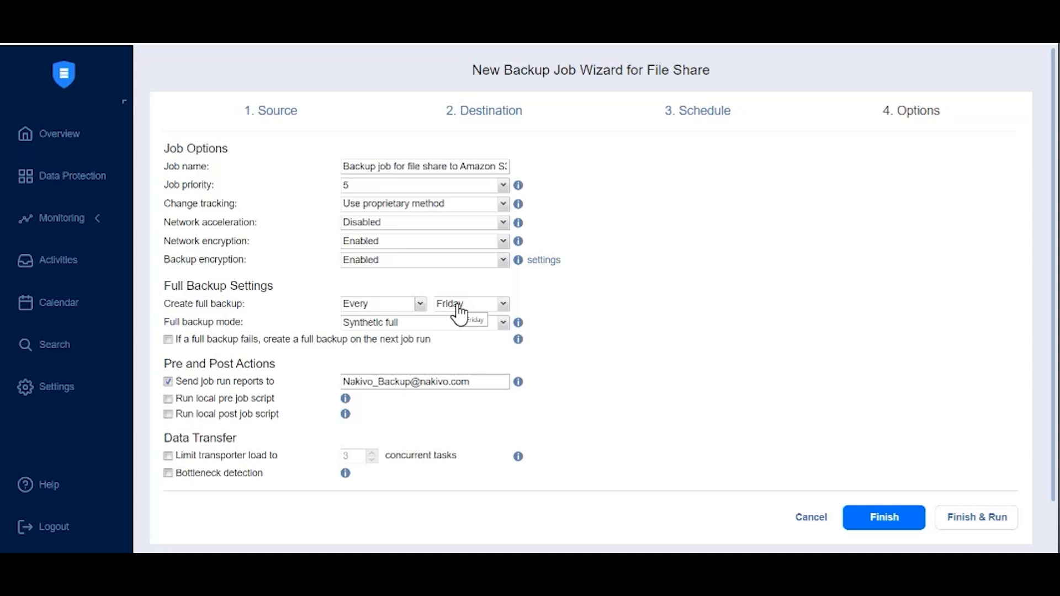
Select the Synthetic full backup mode, and finish and run the job for all file shares with the weekly schedule
click(436, 323)
click(394, 338)
click(969, 524)
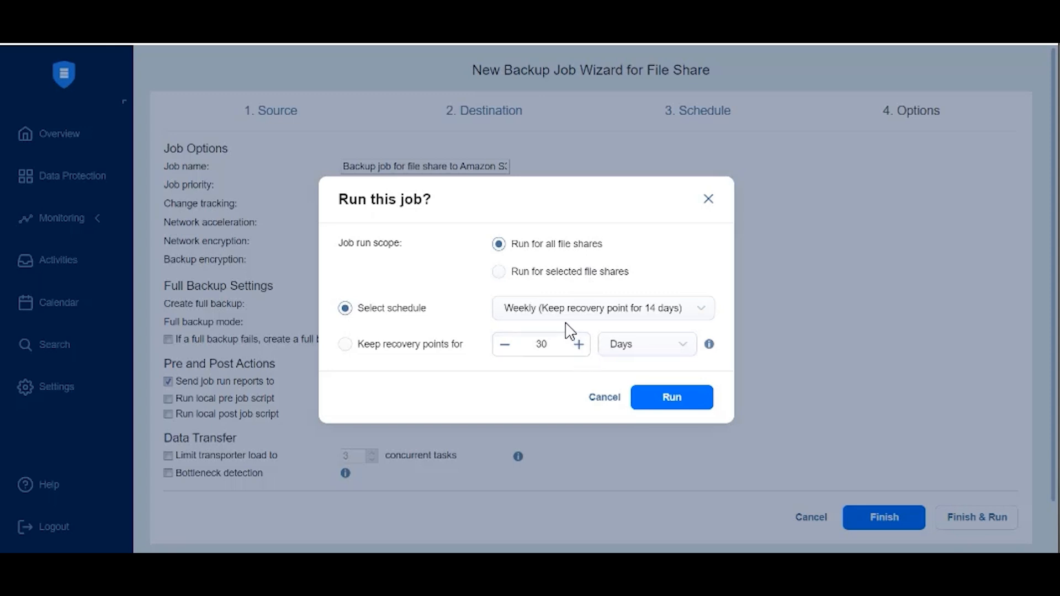
click(673, 405)
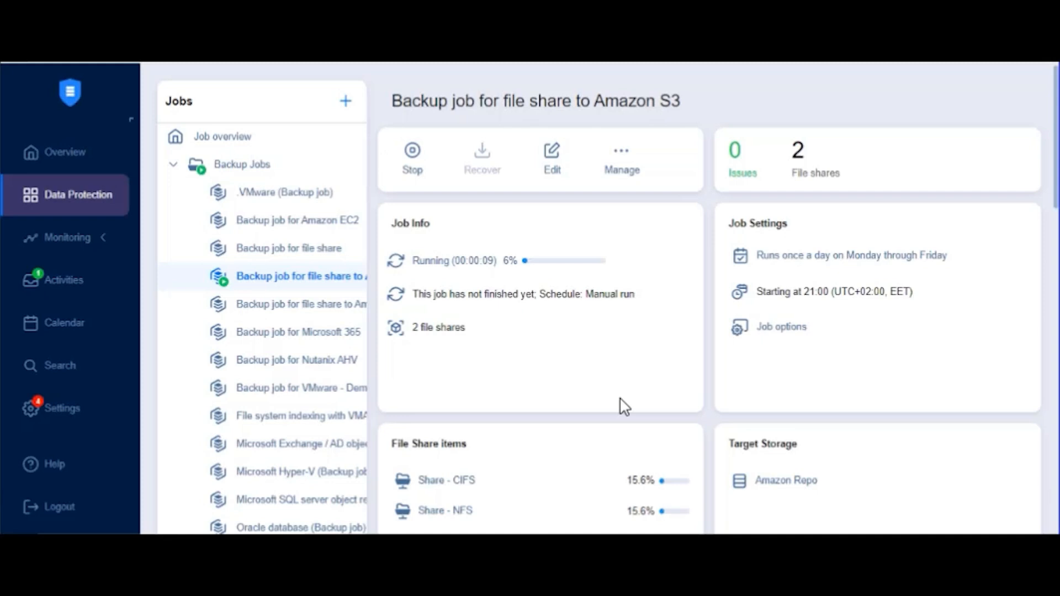